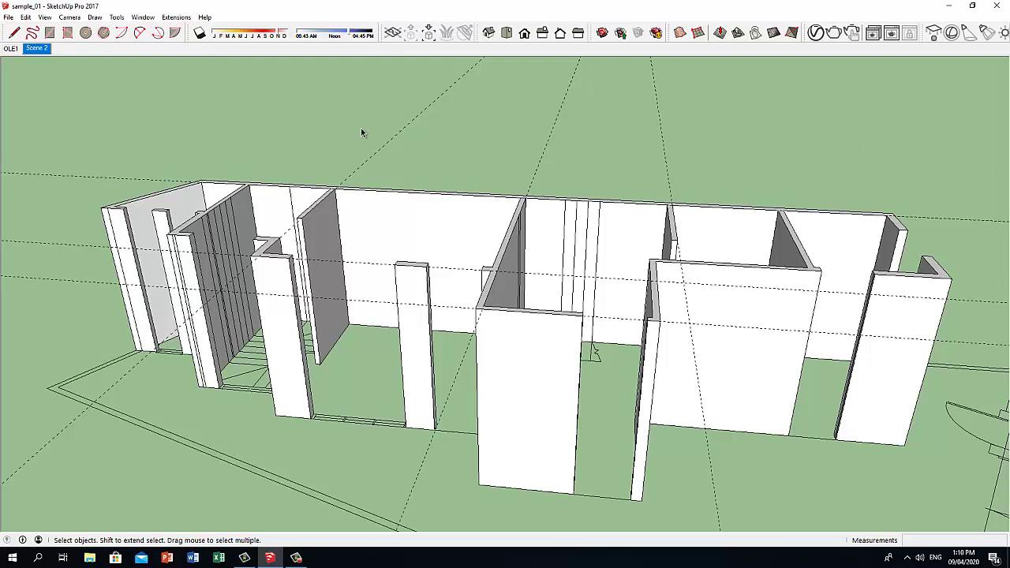
- Use Edit > Delete Guides to clear every dashed guide line from the sample_01 model
click(26, 17)
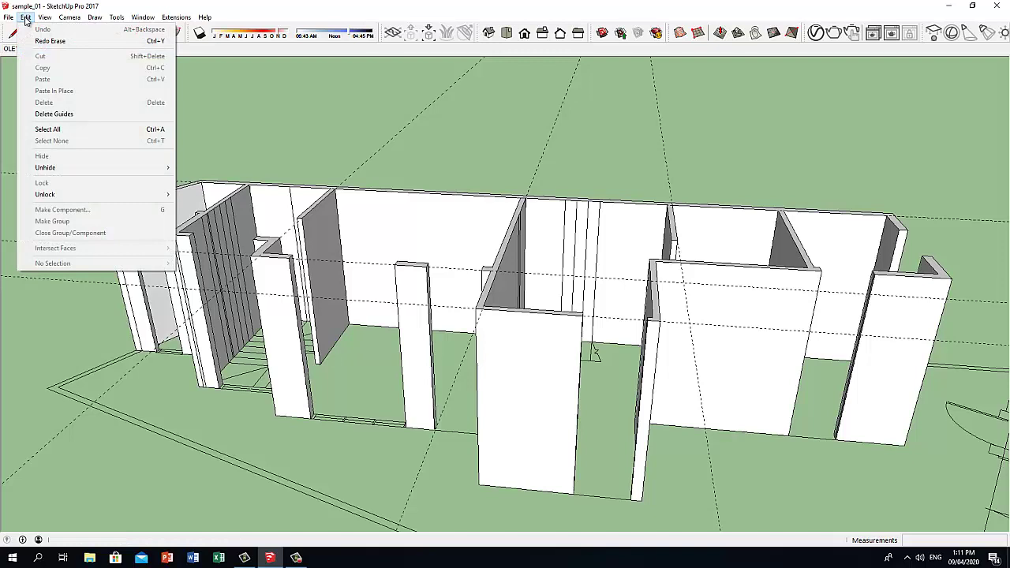
click(36, 114)
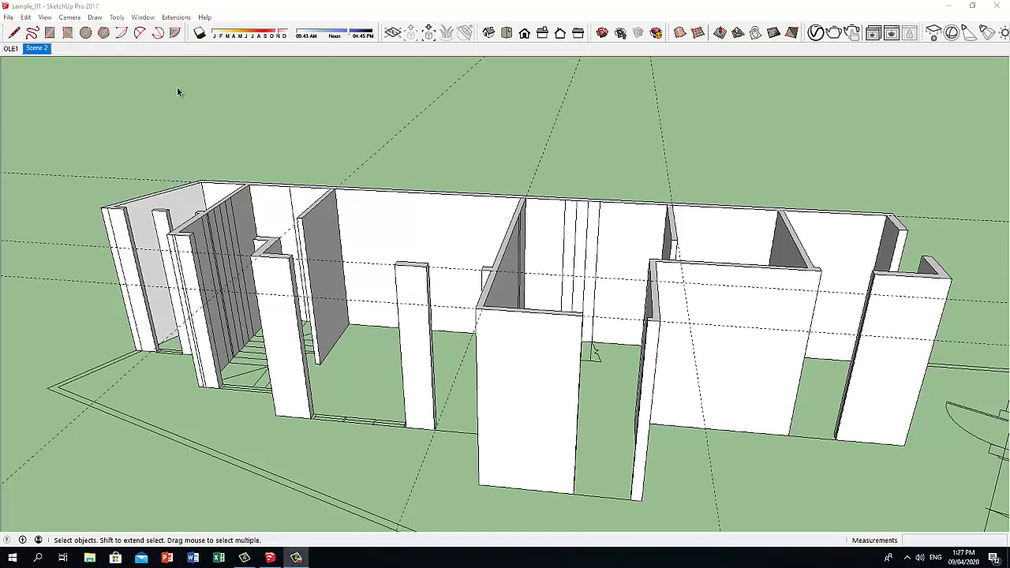
- In Preferences > Shortcuts, assign D to Edit/Delete Guides and confirm with OK
click(141, 17)
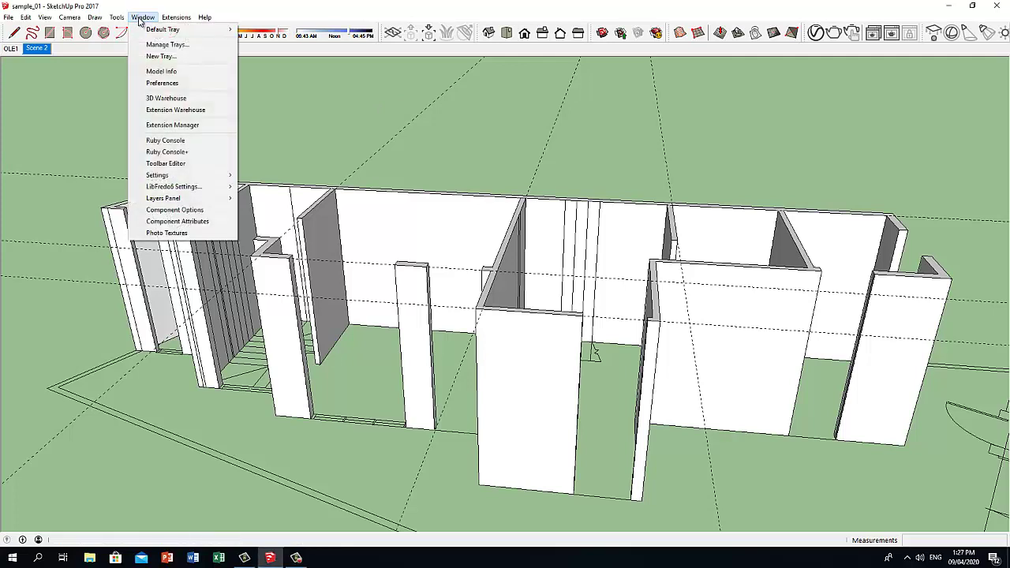
click(162, 83)
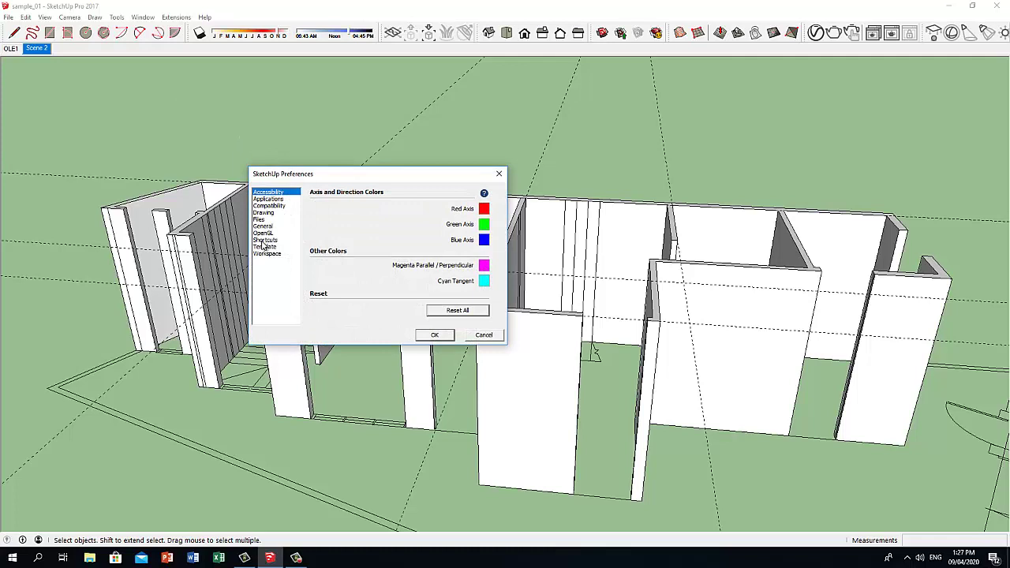
click(265, 240)
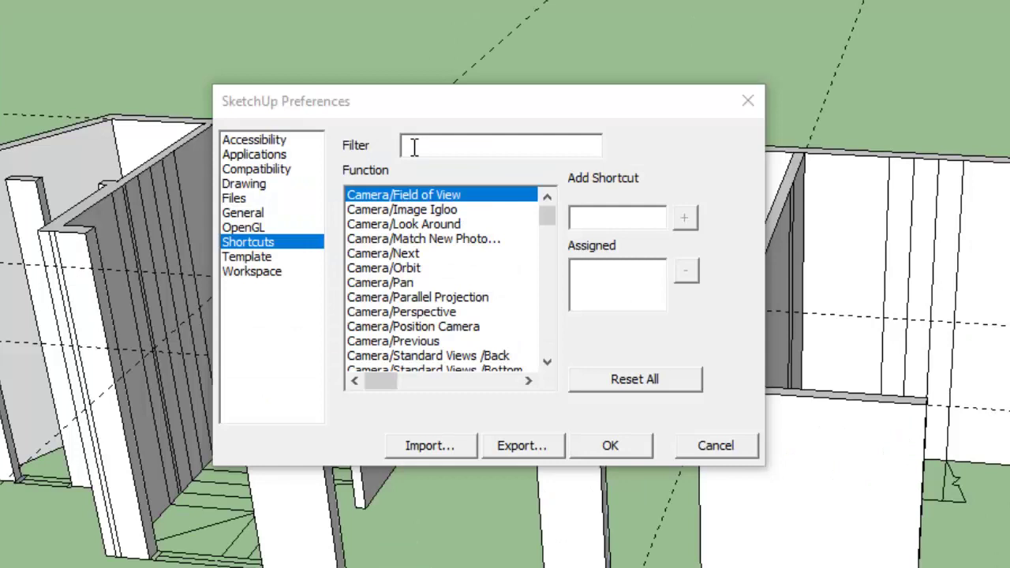
click(414, 147)
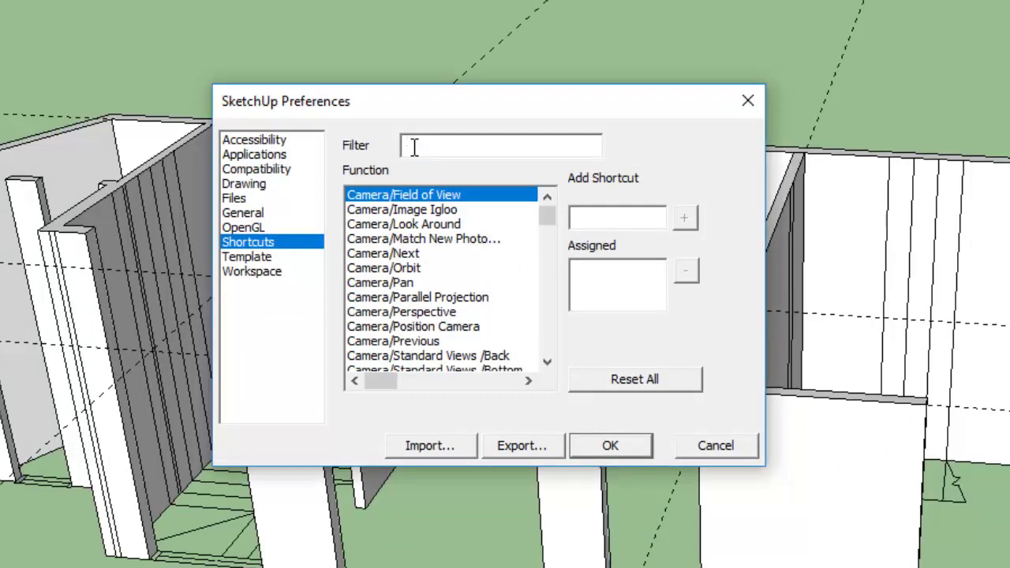
text(del)
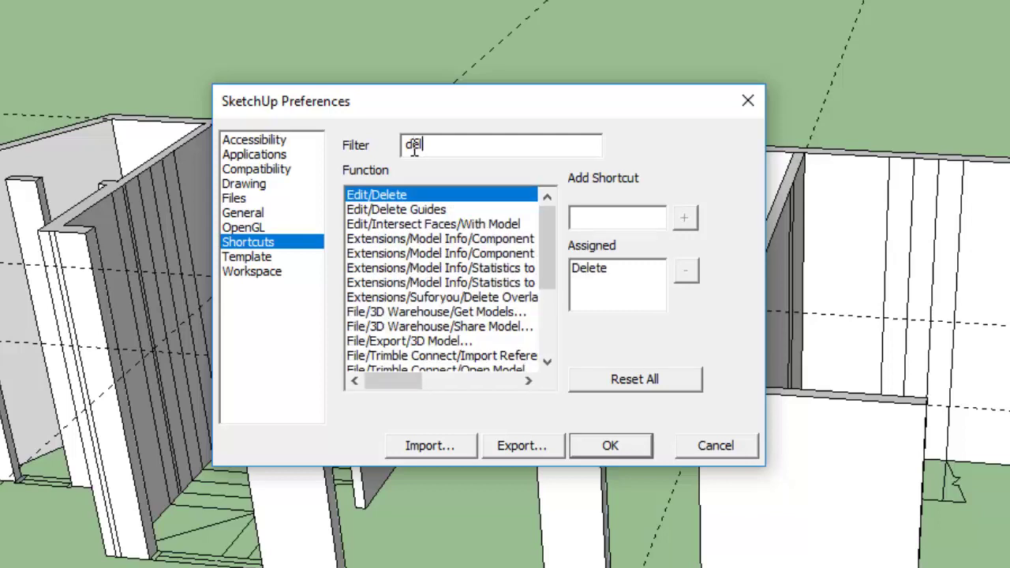
click(380, 210)
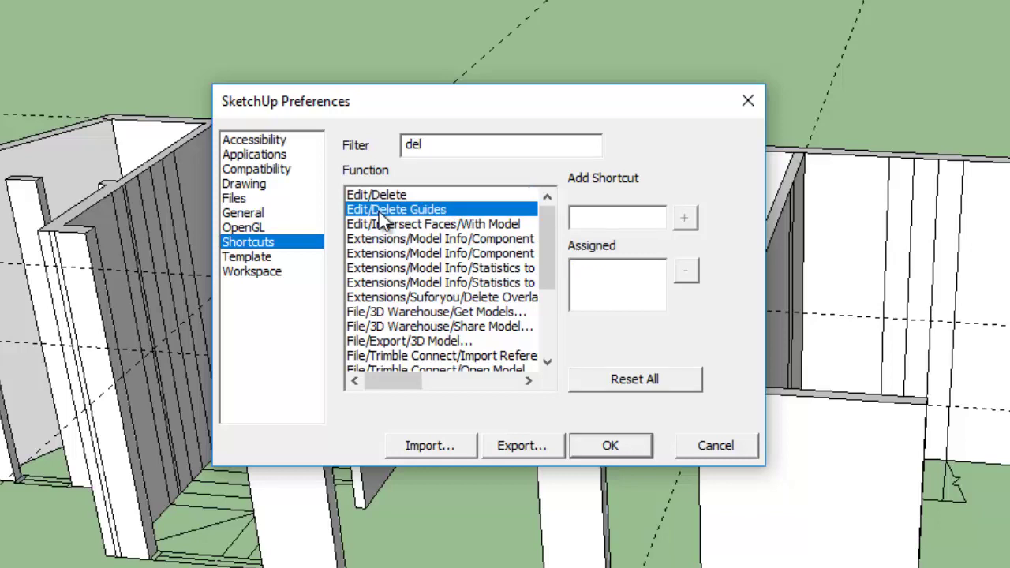
click(608, 216)
key(d)
click(686, 218)
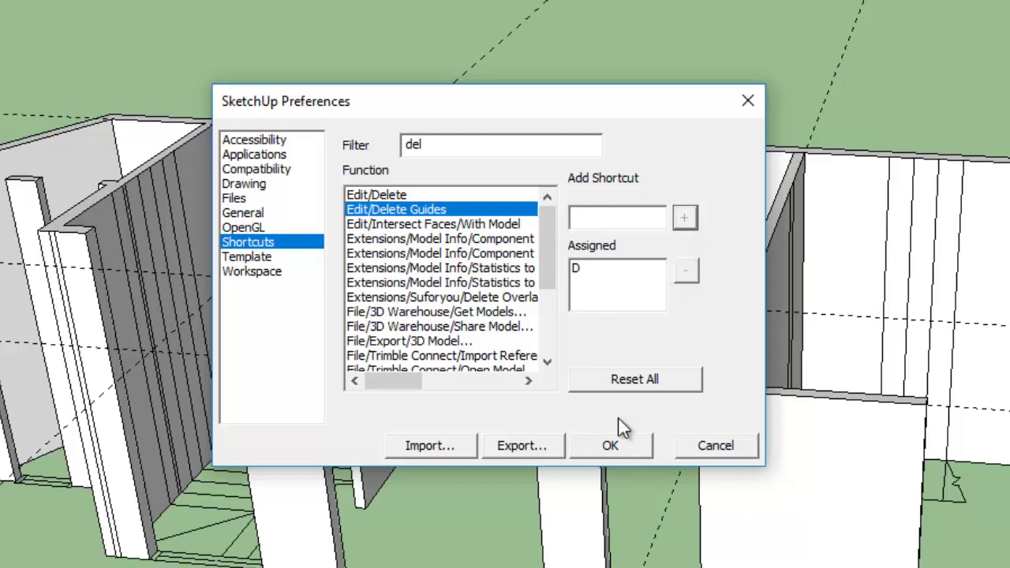
click(612, 447)
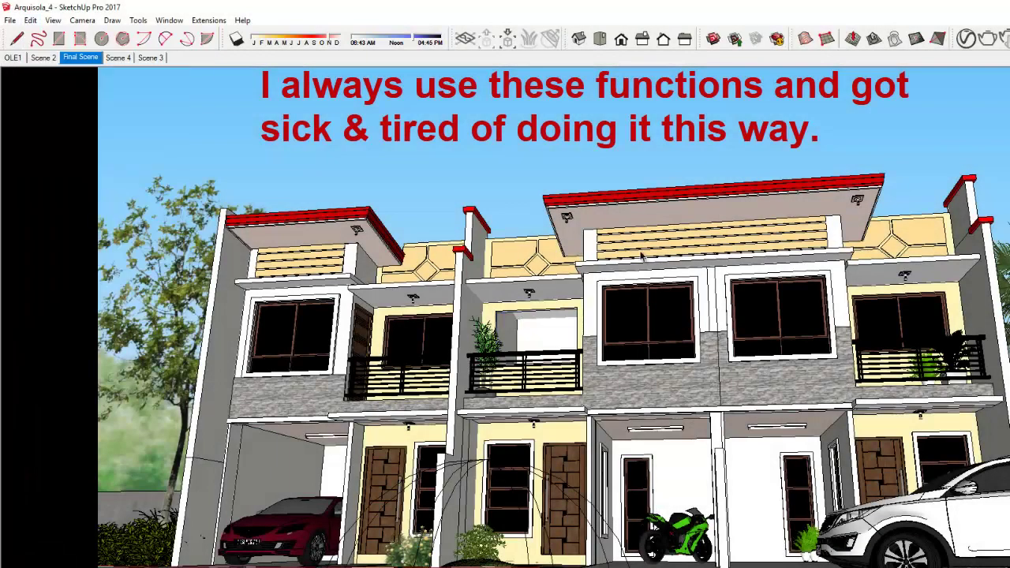
- Hide the two selected upper windows, then unhide everything to restore them
click(648, 319)
ctrl+click(782, 316)
click(30, 20)
click(49, 185)
click(30, 20)
mouse_move(53, 198)
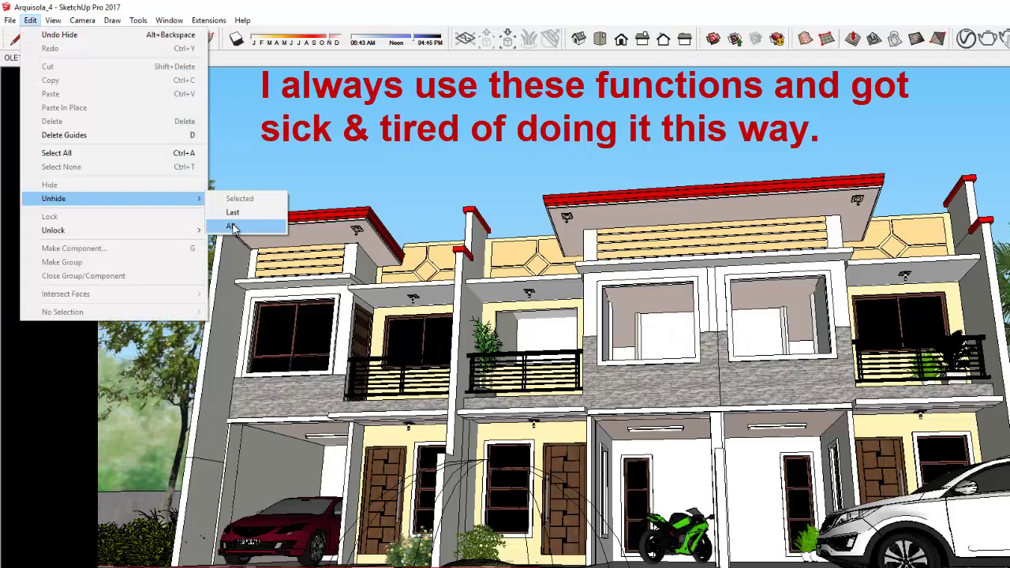
click(232, 227)
- Unhide all to bring back the motorcycle, then hide an upper window and both cars
right_click(625, 473)
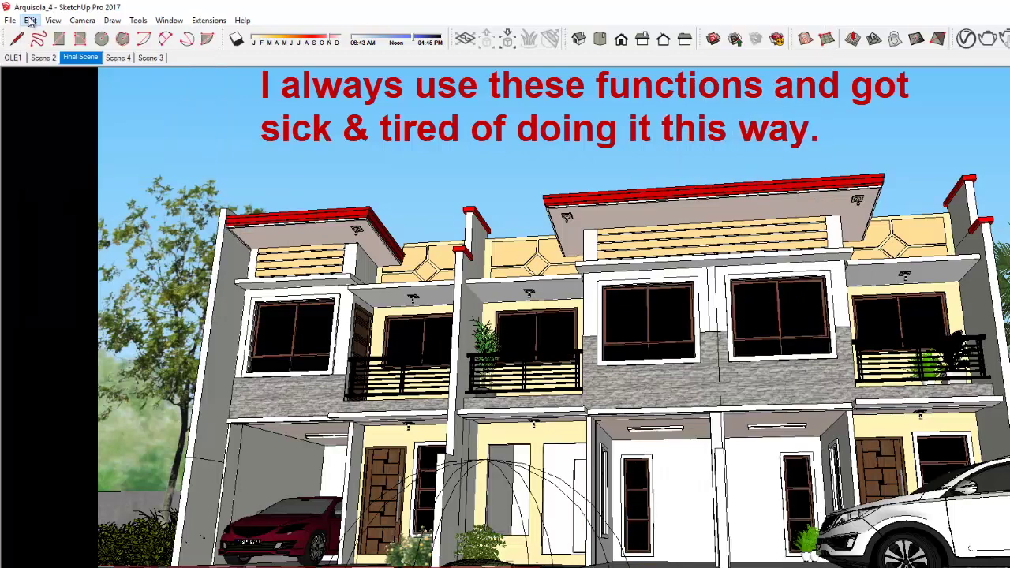
click(30, 20)
click(170, 227)
click(293, 332)
ctrl+click(293, 530)
ctrl+click(924, 530)
click(30, 20)
click(49, 185)
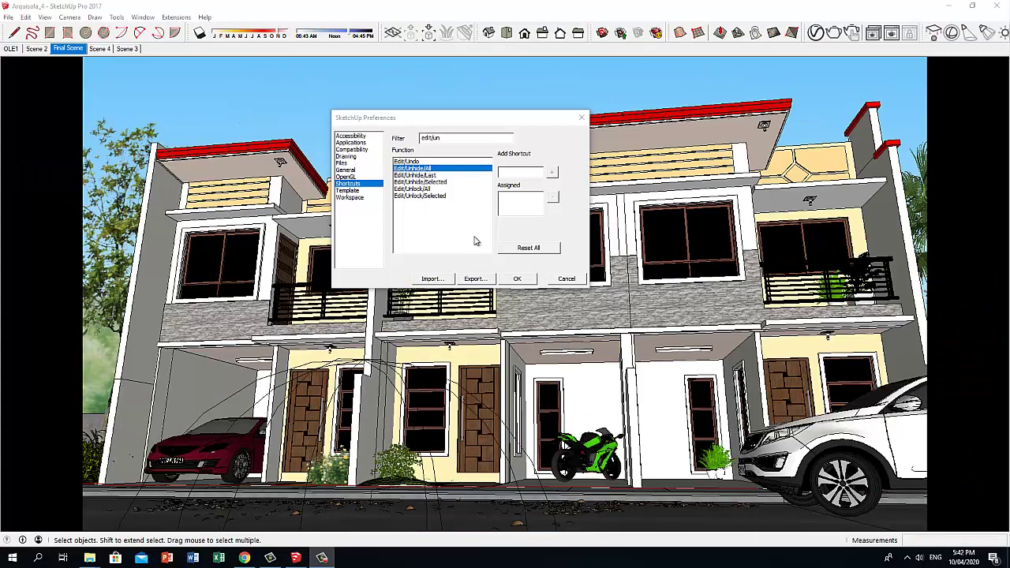
- Give Edit/Hide the shortcut Ctrl+H, keeping I on Image Igloo, and close preferences
click(505, 172)
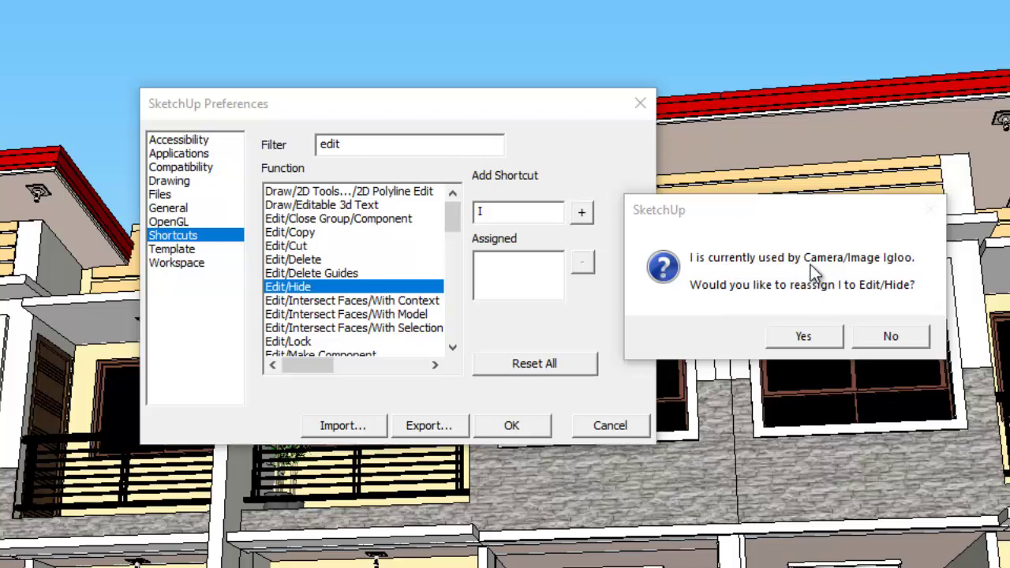
click(887, 346)
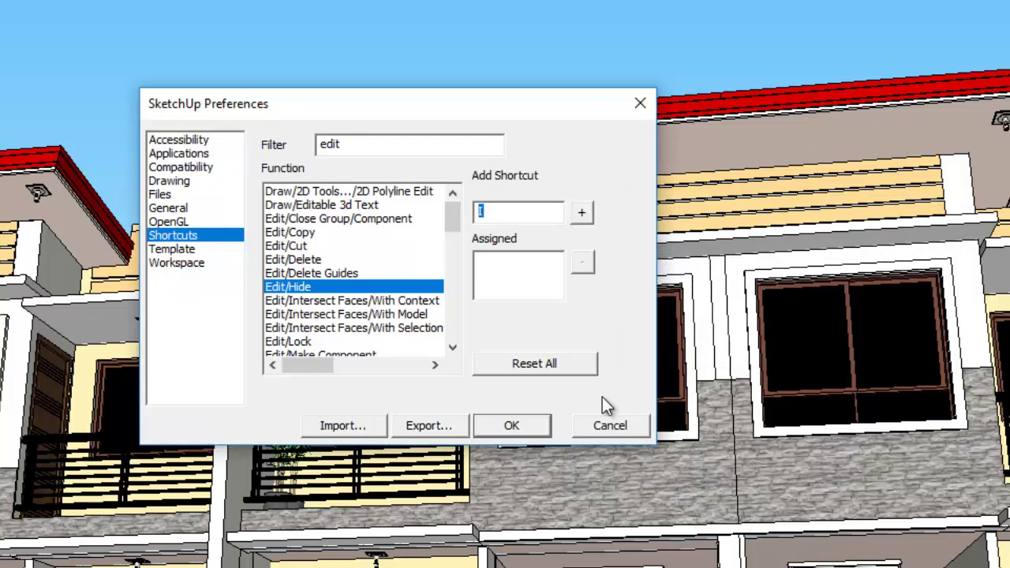
key(ctrl+h)
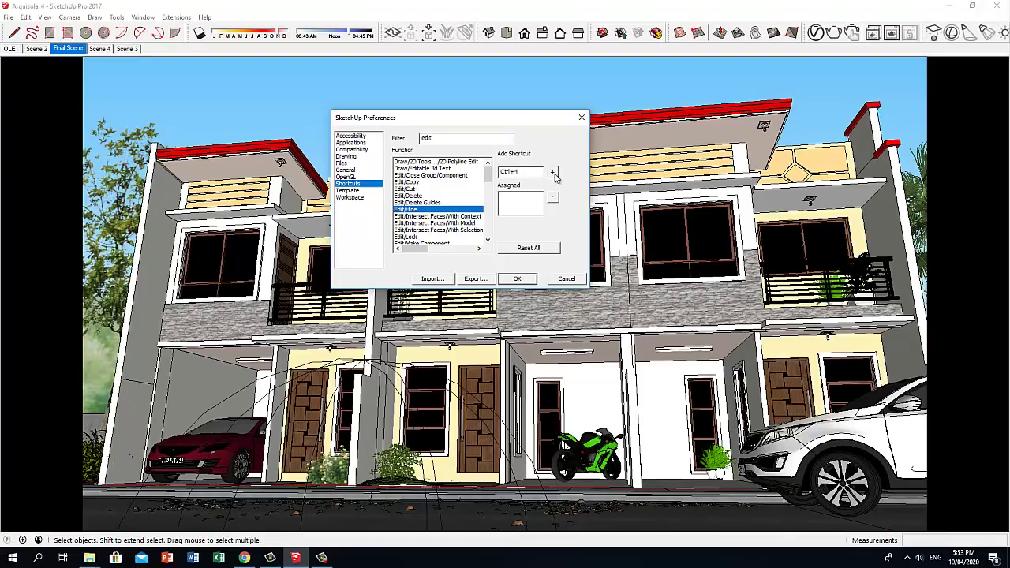
click(582, 211)
key(Return)
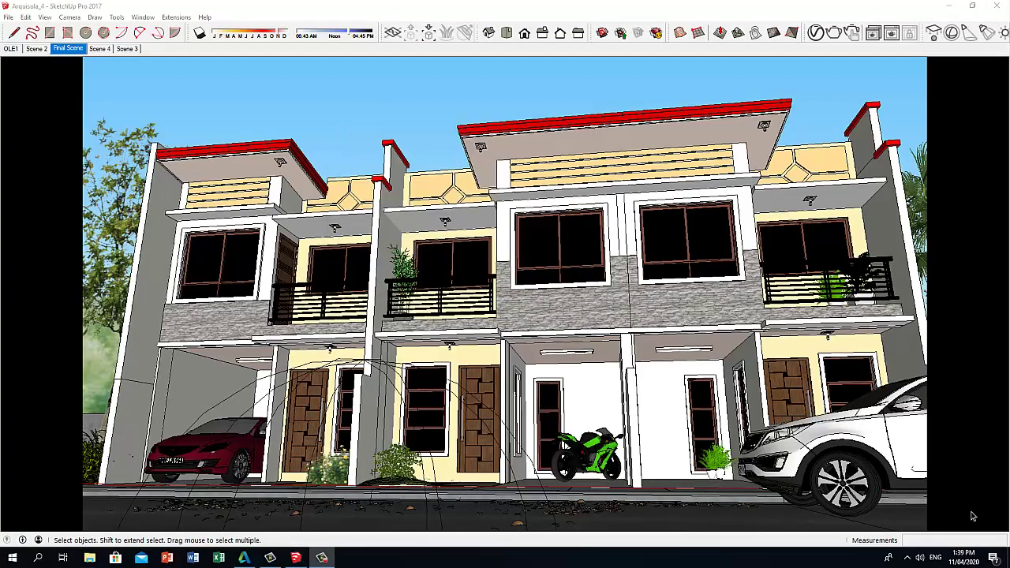
click(686, 248)
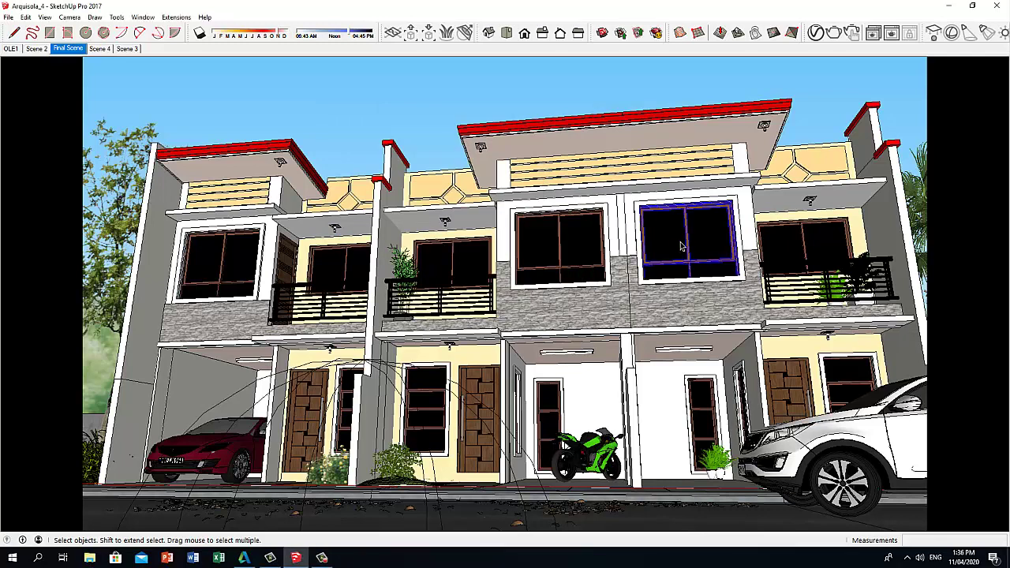
shift+click(567, 265)
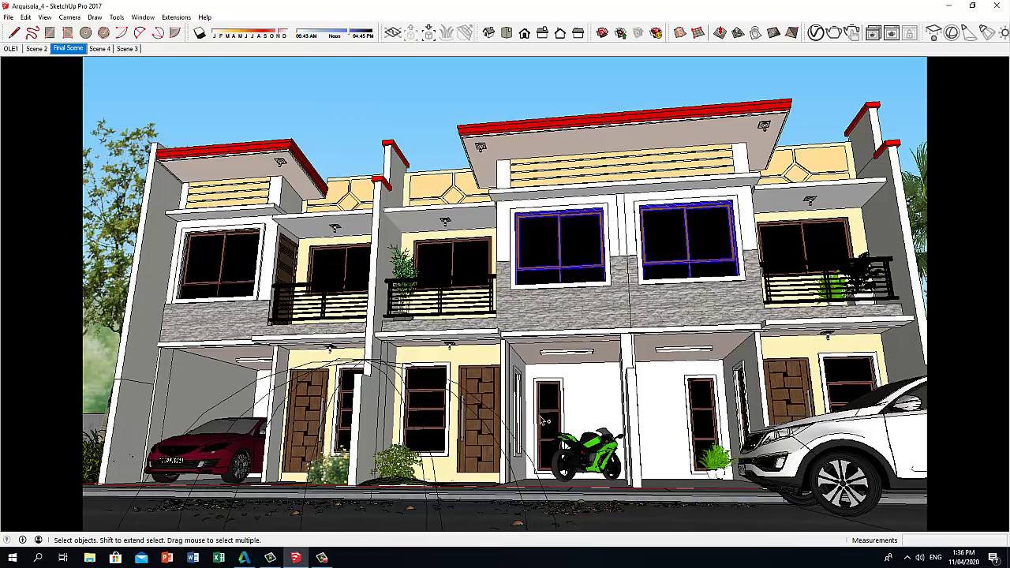
shift+click(545, 420)
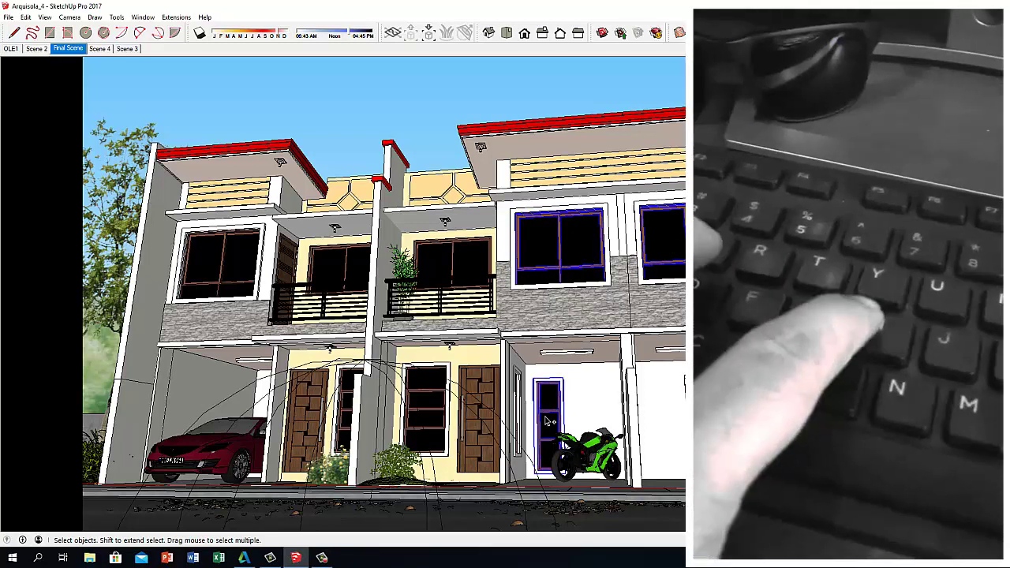
key(h)
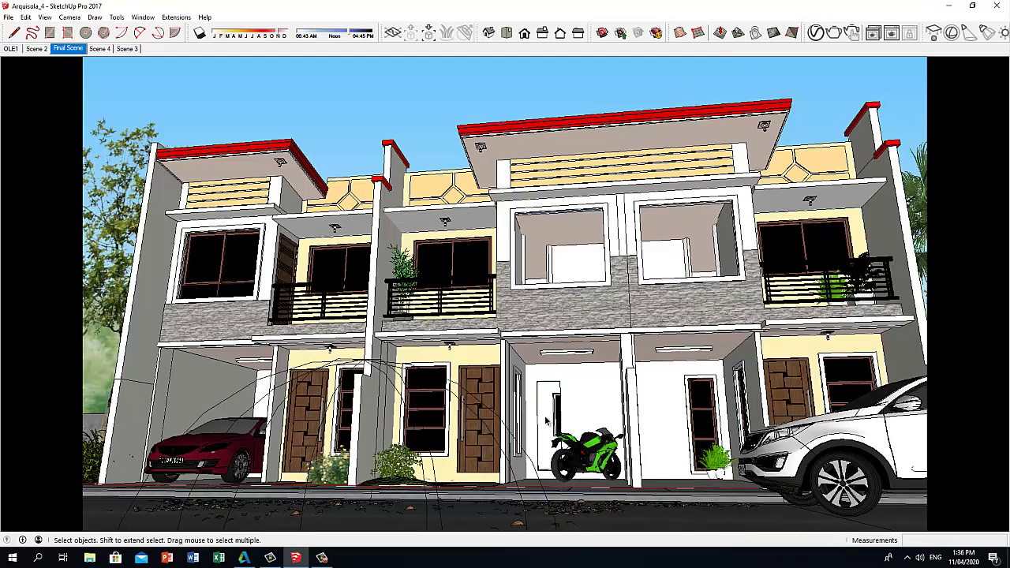
key(ctrl+z)
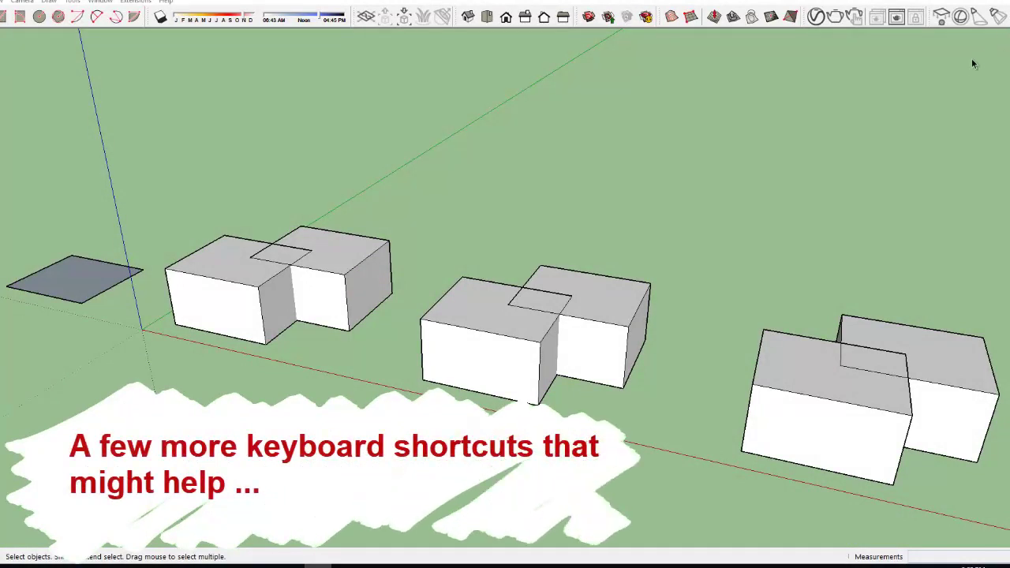
- Group the flat grey face with Ctrl+G and merge the left box pair with Ctrl+U
click(88, 281)
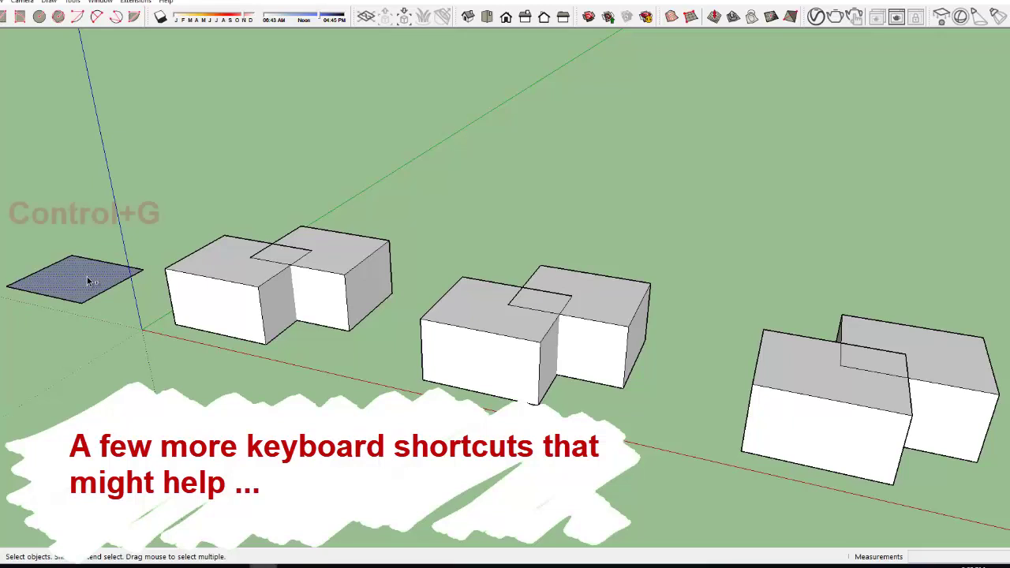
key(ctrl+g)
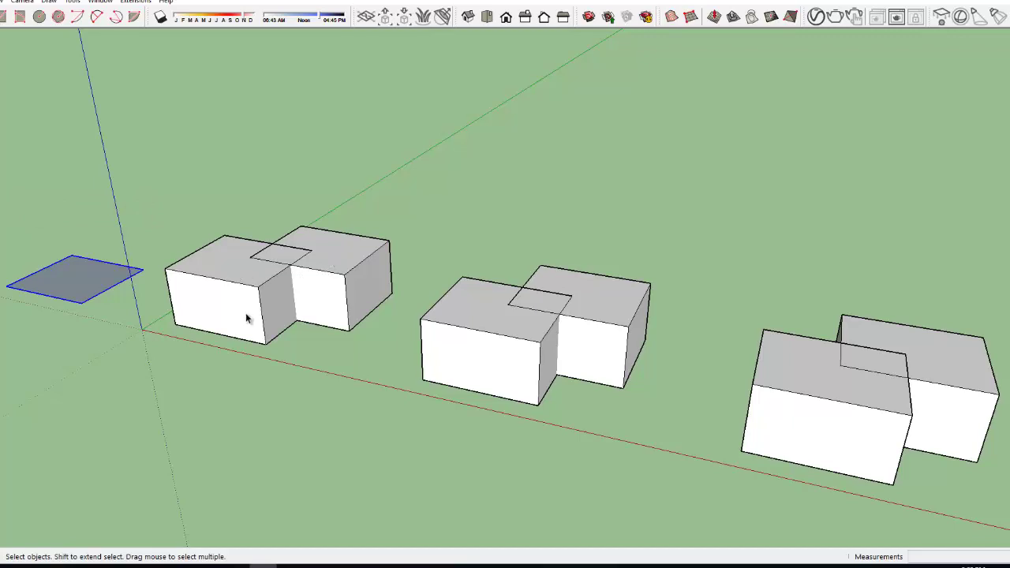
click(247, 289)
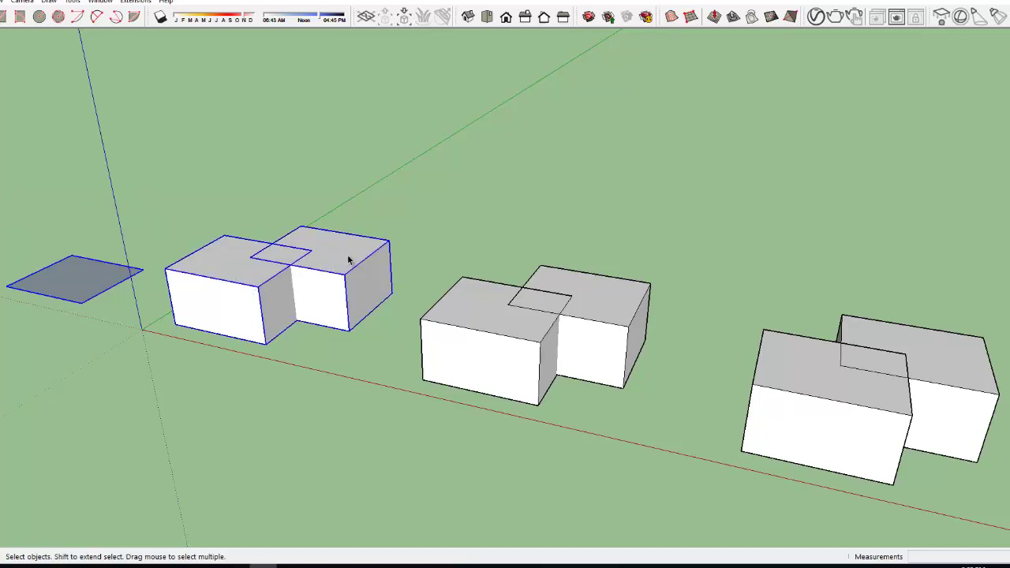
key(ctrl+u)
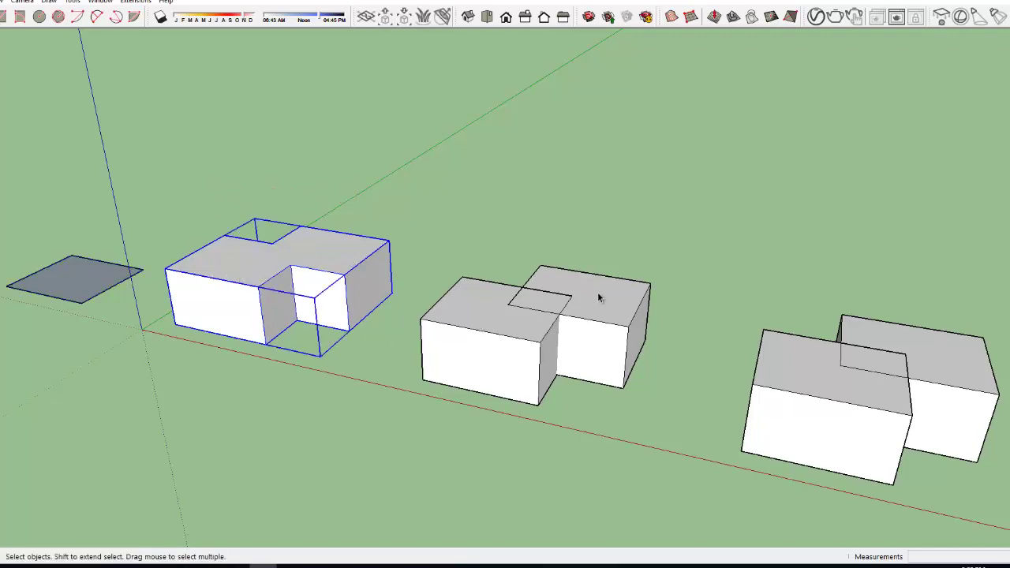
- Trim the middle pair's overlapping boxes using the Ctrl+T Trim shortcut
ctrl+click(478, 318)
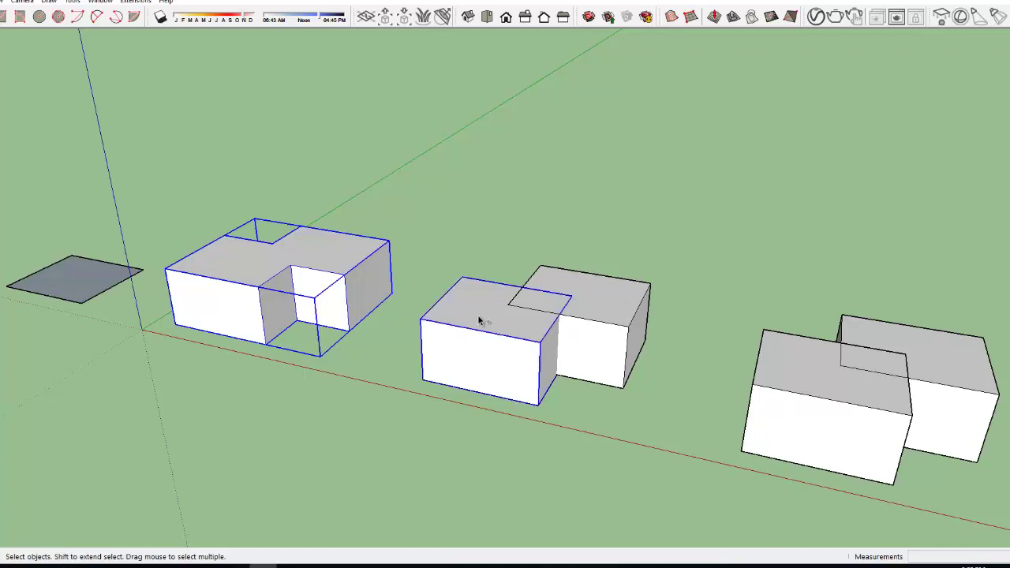
click(603, 298)
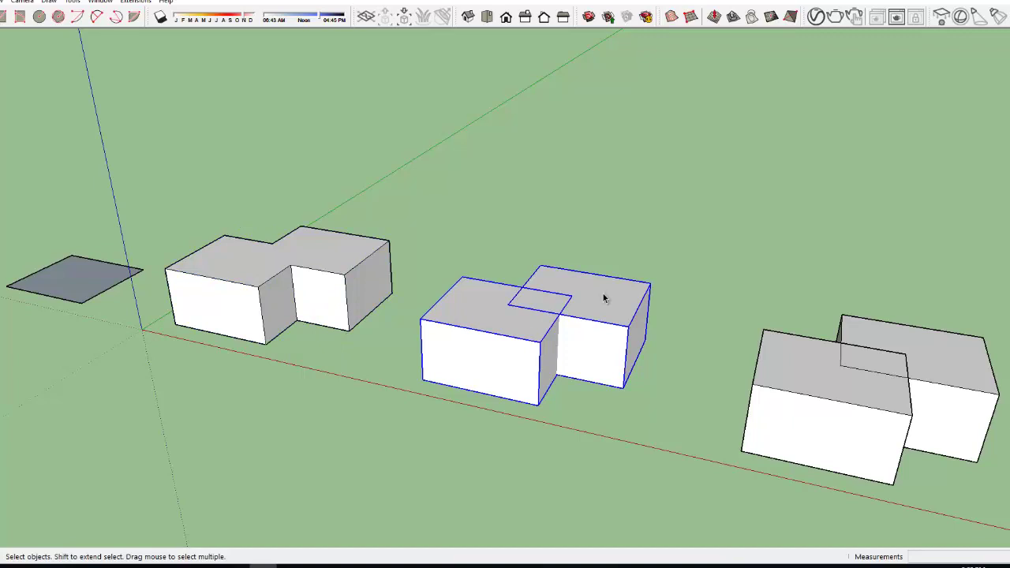
key(ctrl+t)
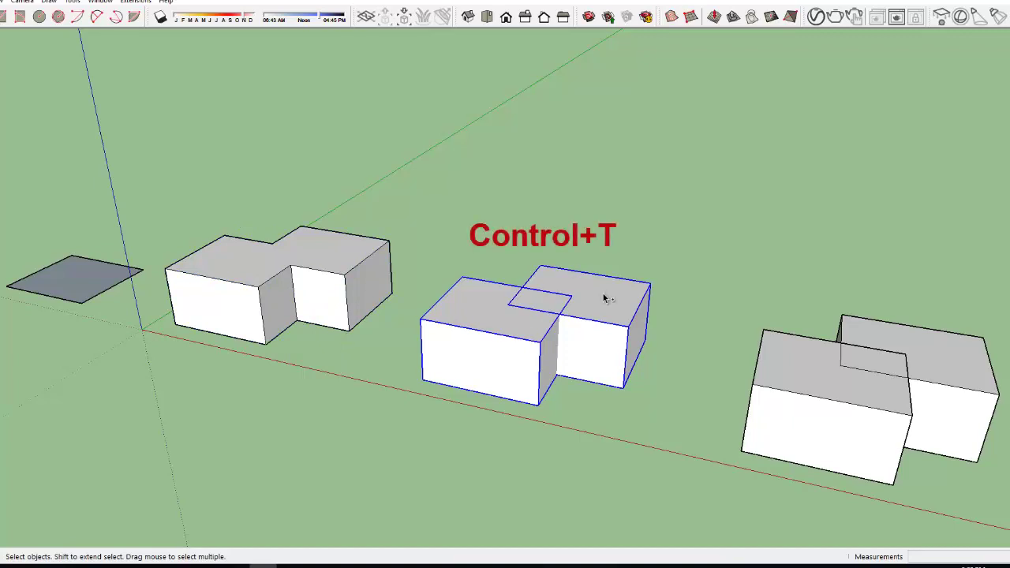
shift+click(603, 295)
click(603, 295)
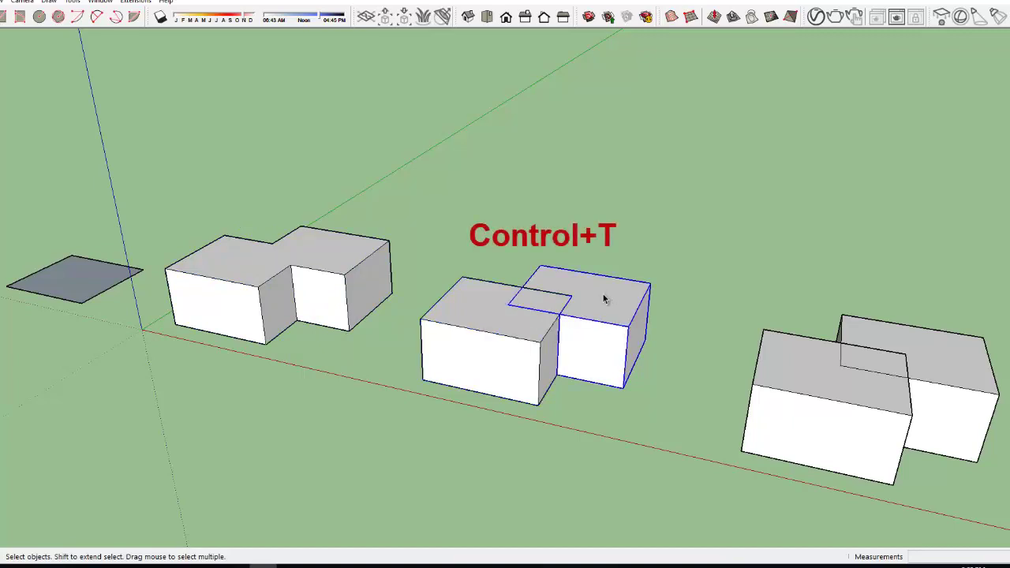
- Move the middle pair's right box farther along the green axis
key(m)
click(663, 415)
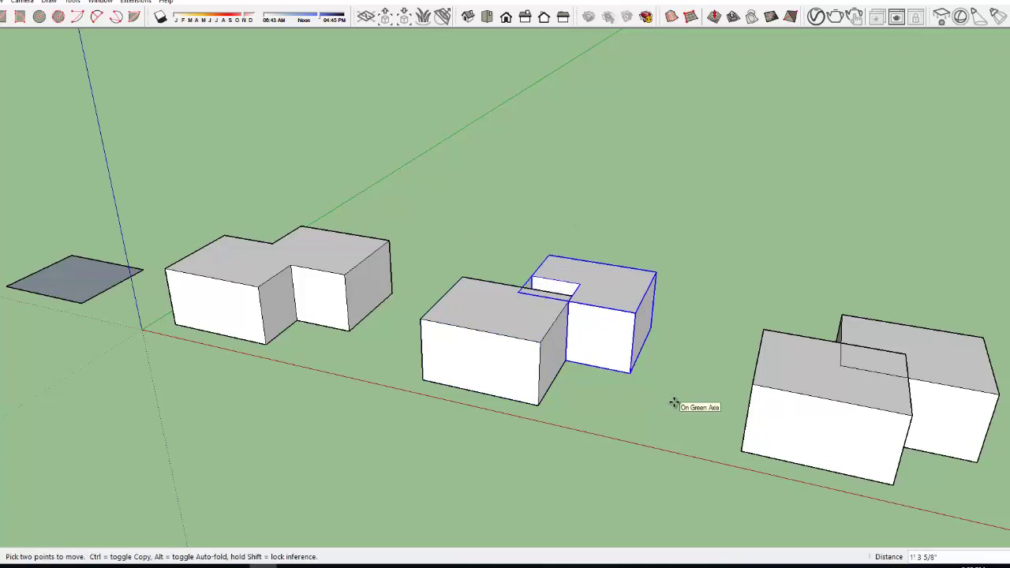
click(684, 408)
- Check the Subtract shortcut listed under Tools > Solid Tools
key(space)
key(ctrl+t)
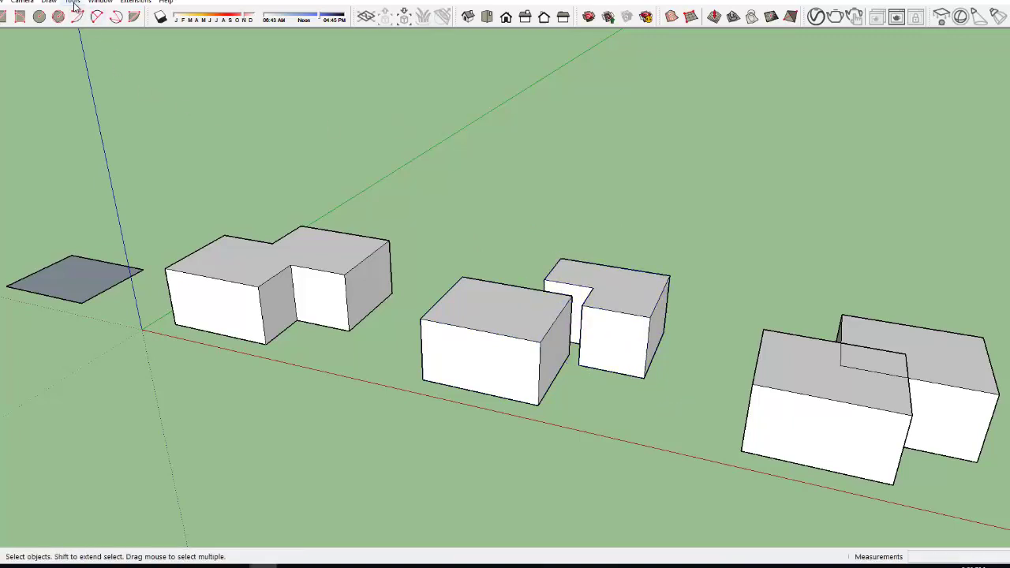
click(73, 4)
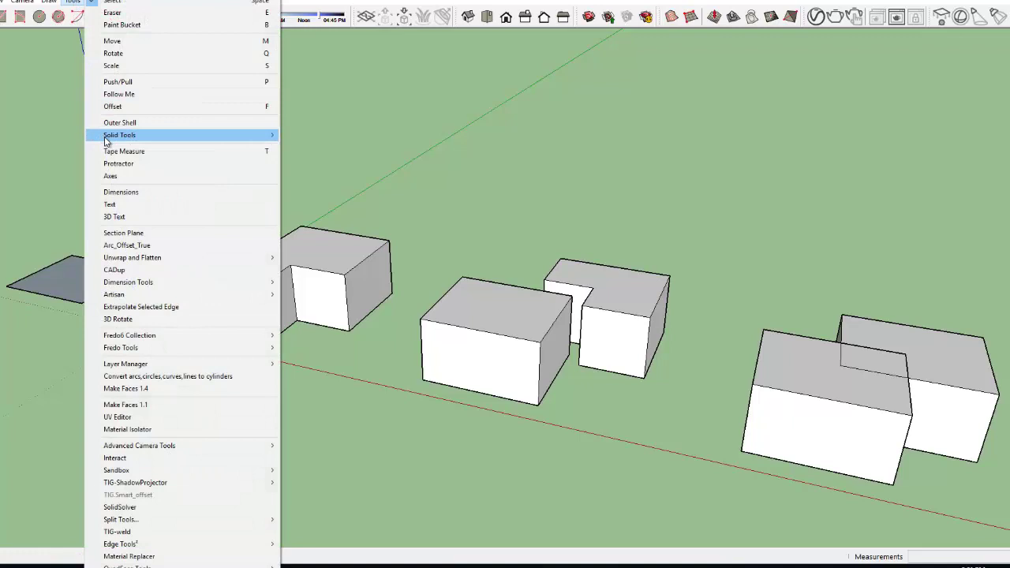
mouse_move(105, 139)
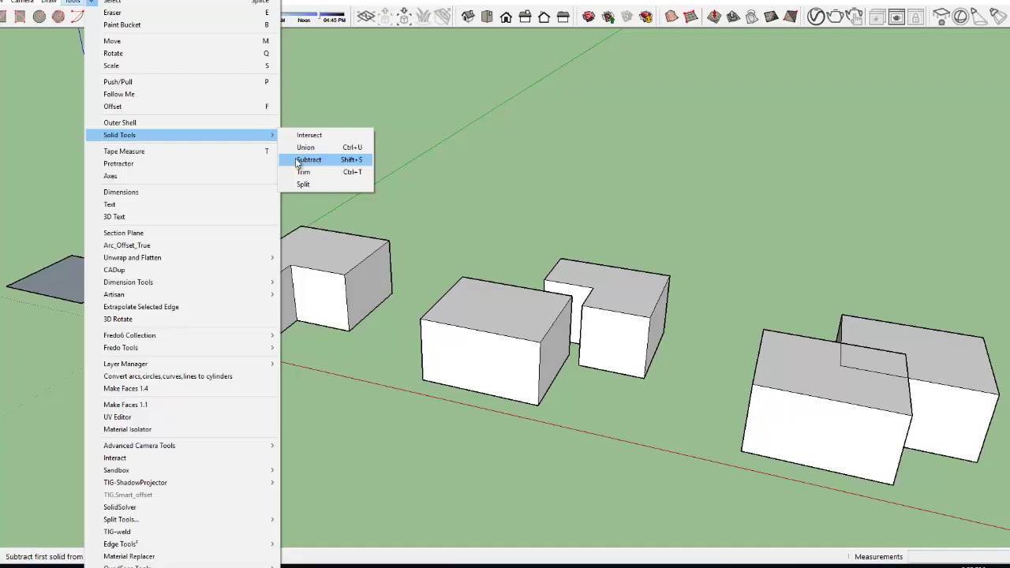
key(Escape)
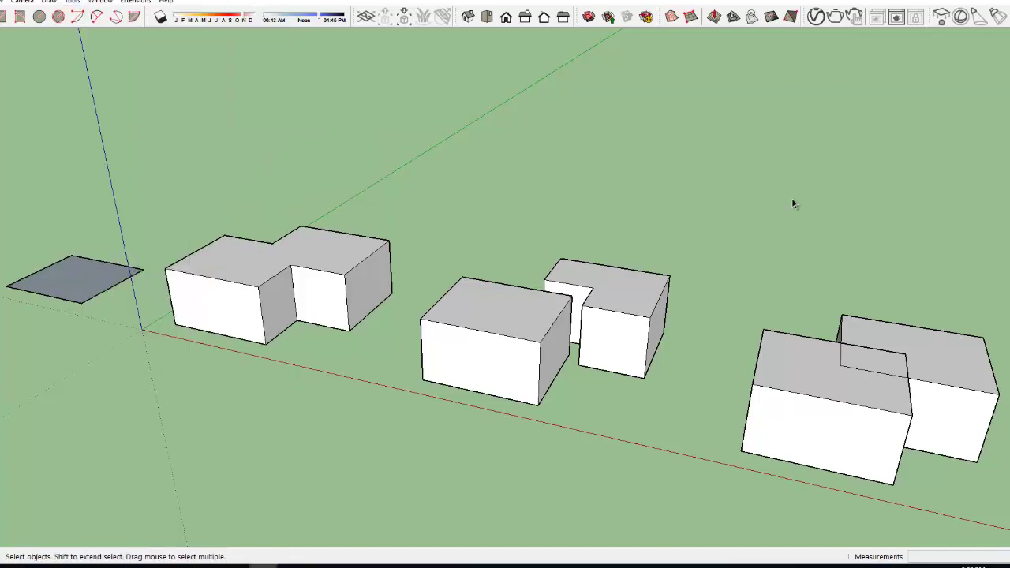
- Select both right-pair boxes and subtract the front one with Shift+S
click(809, 370)
shift+click(971, 360)
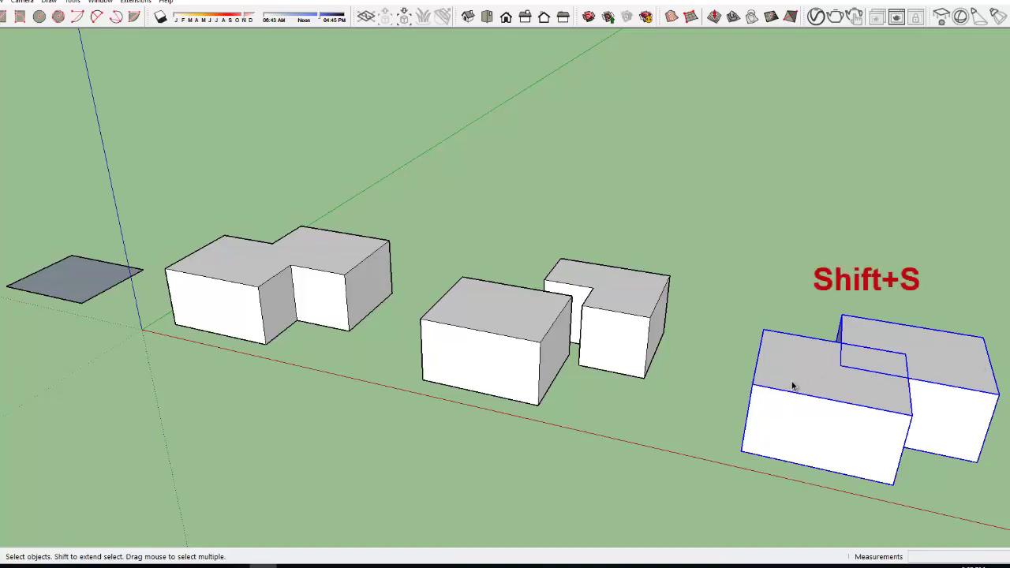
key(shift+s)
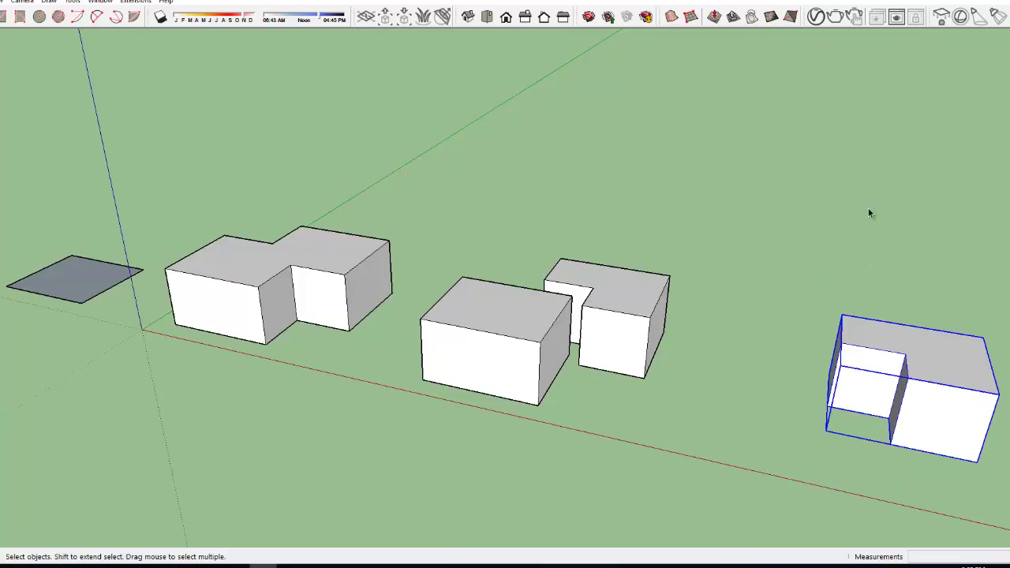